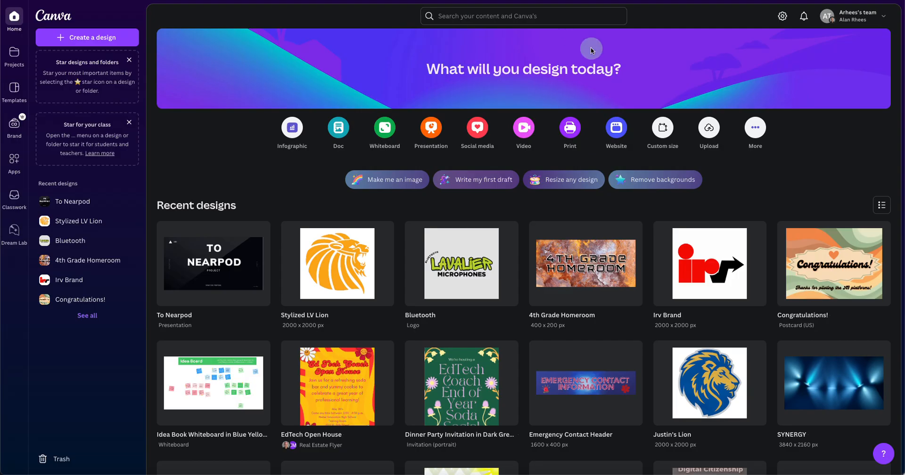
Step: Select the two-member Education team as the active team for the account
left_click(866, 18)
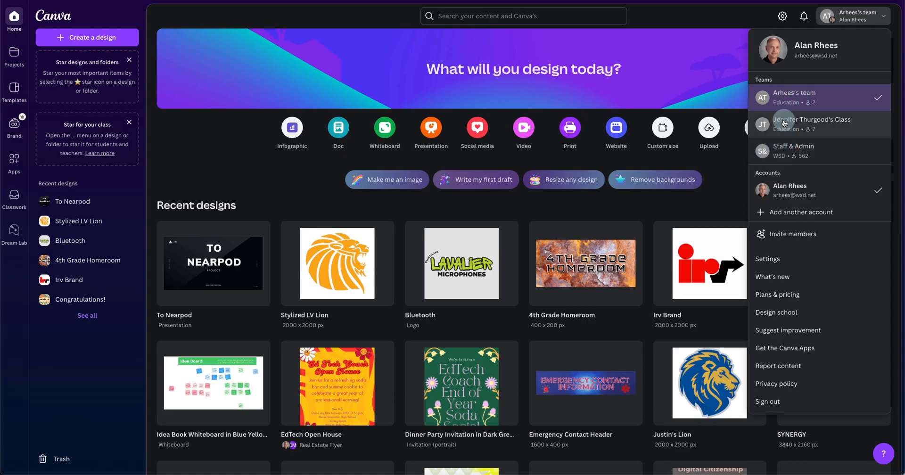
left_click(787, 98)
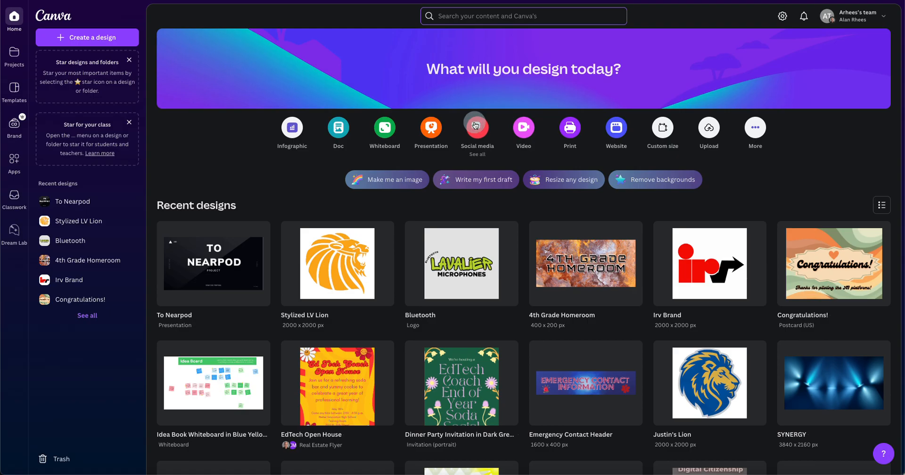
Step: Examine the full range of design types available for a new design, including the Marketing and promotion formats
left_click(755, 128)
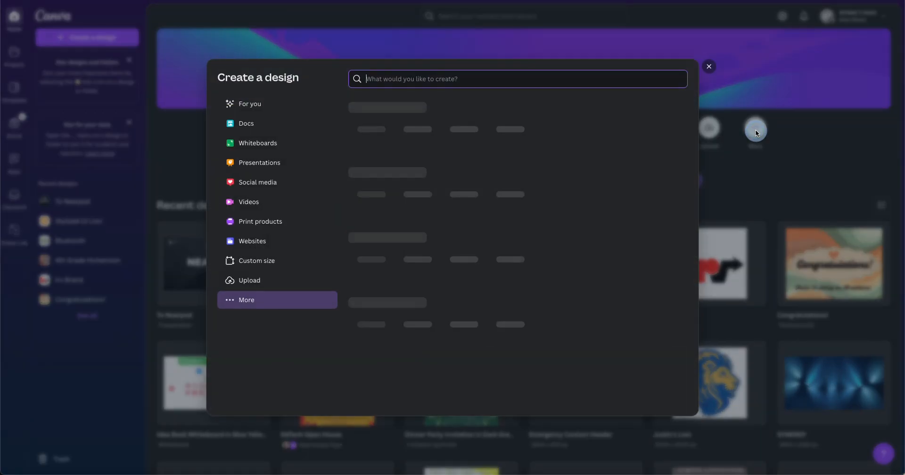
scroll(474, 159, "down", 2)
scroll(474, 160, "down", 3)
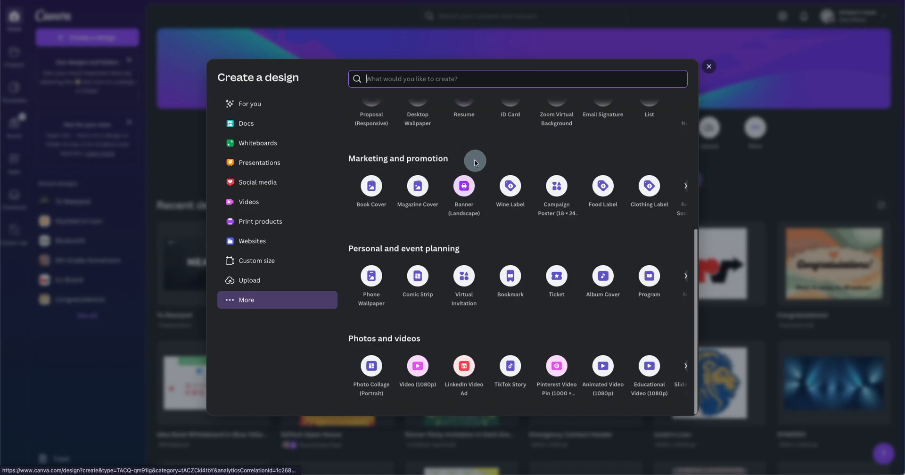
scroll(474, 159, "up", 1)
scroll(448, 233, "right", 5)
scroll(448, 234, "left", 2)
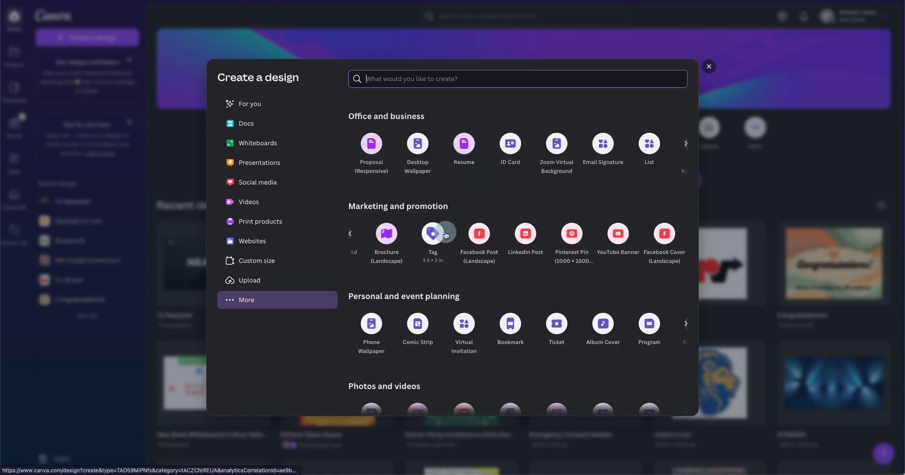
scroll(469, 214, "down", 1)
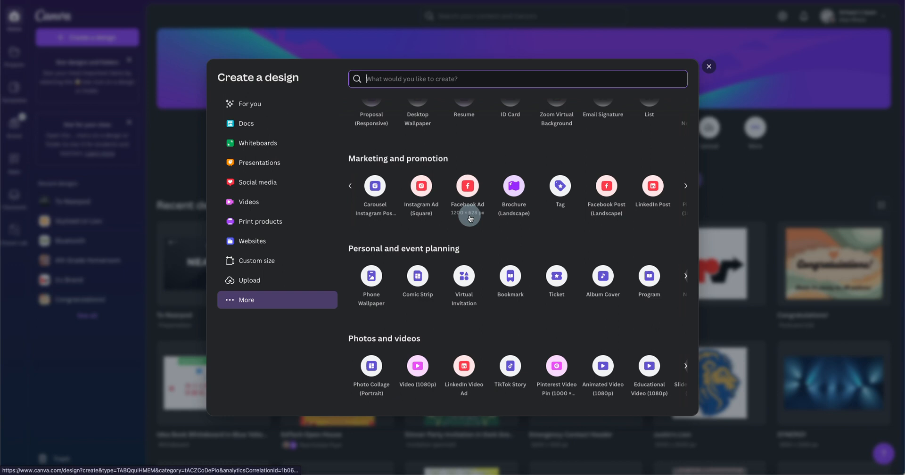
scroll(469, 217, "up", 5)
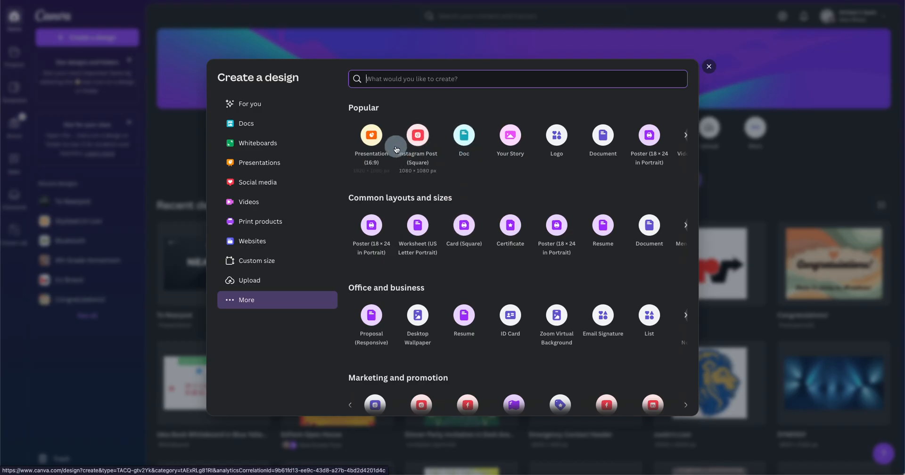
Step: Create a new 800 × 2000 px Infographic from the popular design types and decline opening it in the desktop app
scroll(382, 142, "right", 5)
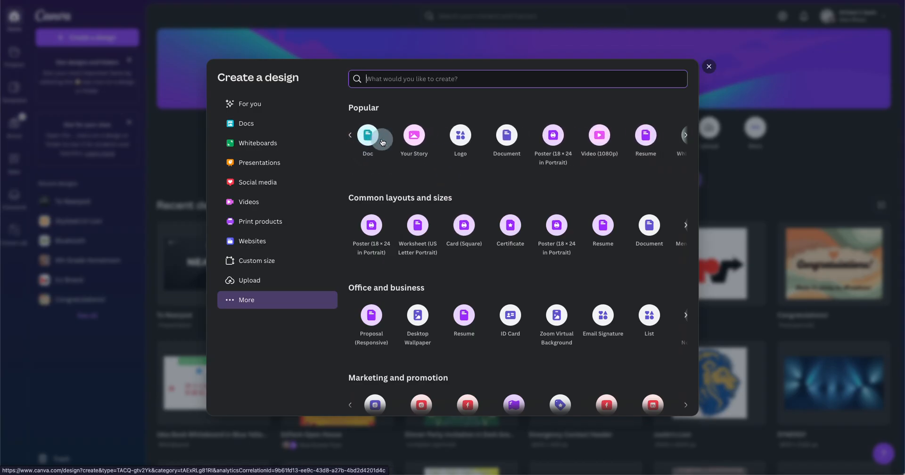
scroll(382, 142, "right", 3)
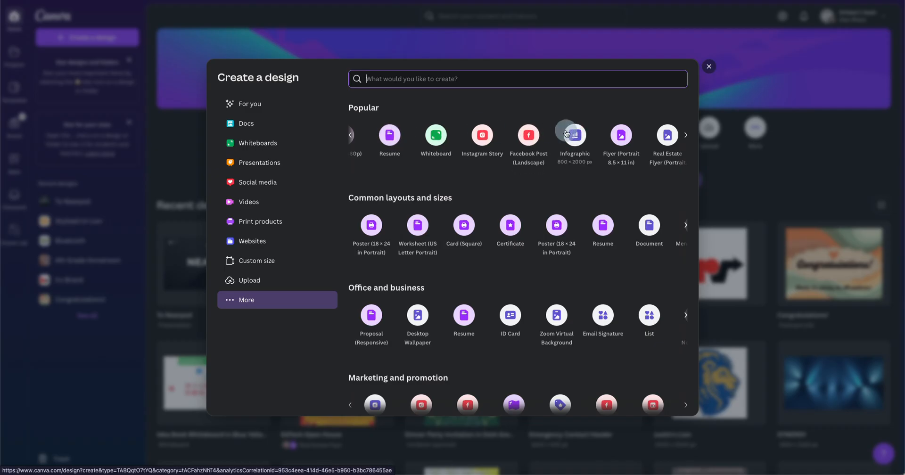
left_click(573, 140)
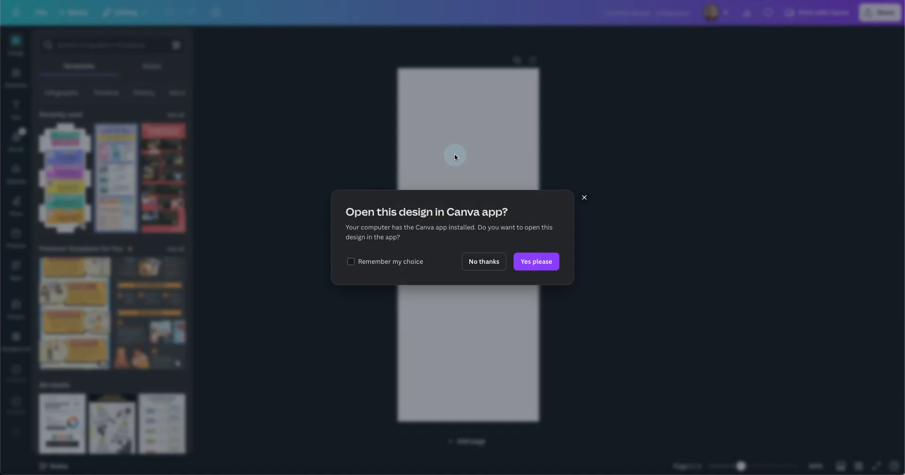
left_click(485, 262)
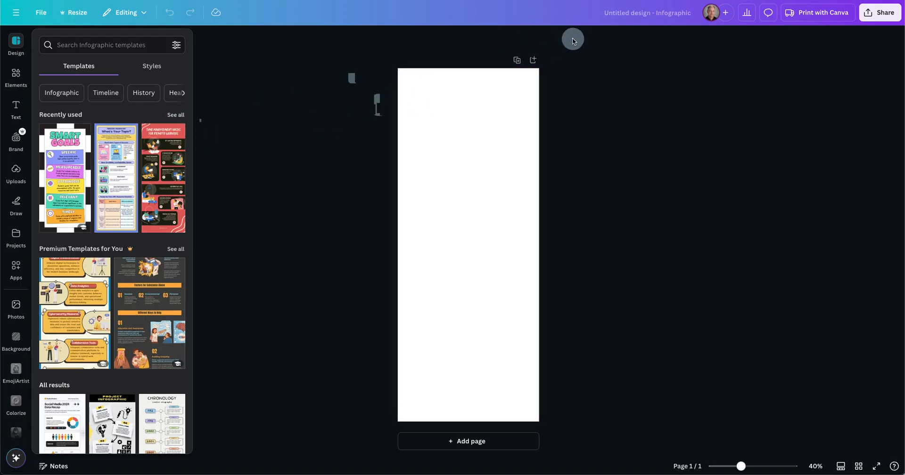
Step: Rename the untitled infographic as Water Cycle
left_click(616, 12)
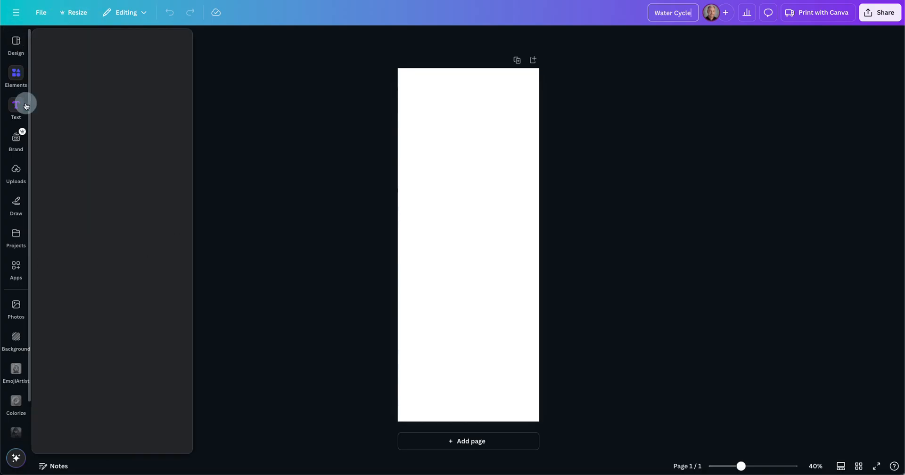
left_click(16, 203)
left_click(16, 233)
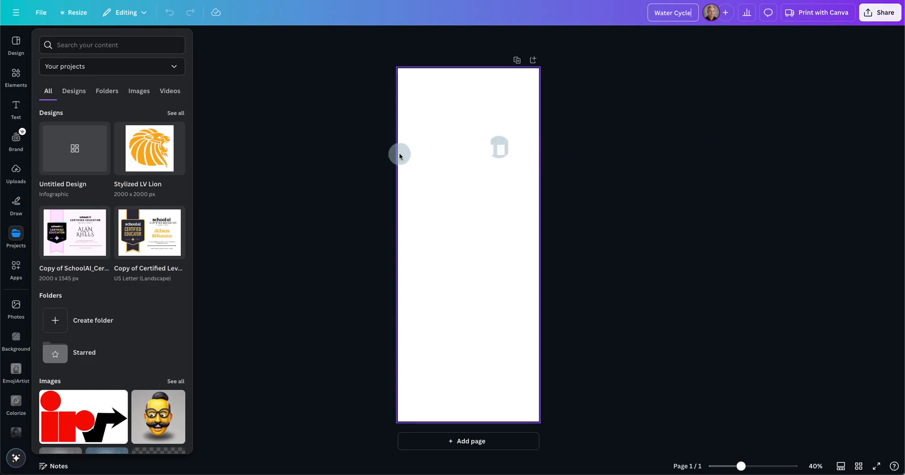
left_click(414, 142)
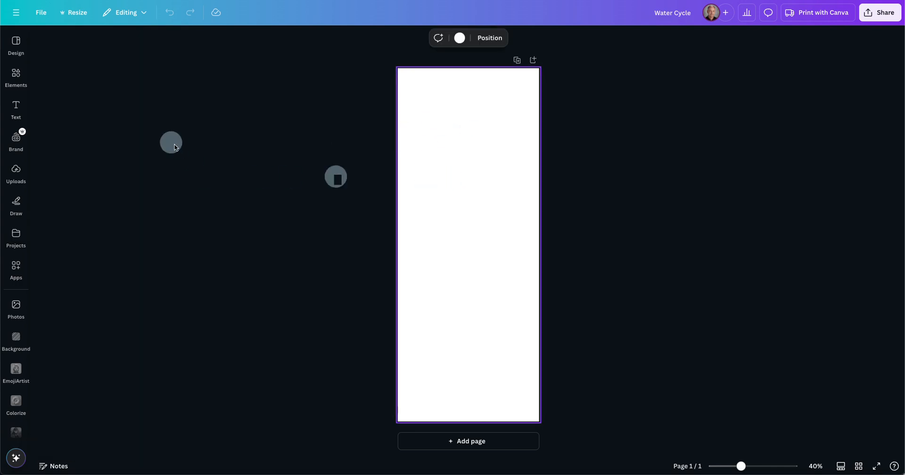
Step: Find the Black Modern Step By Step Career Development Tips Infographic template and apply it to the blank page
left_click(16, 45)
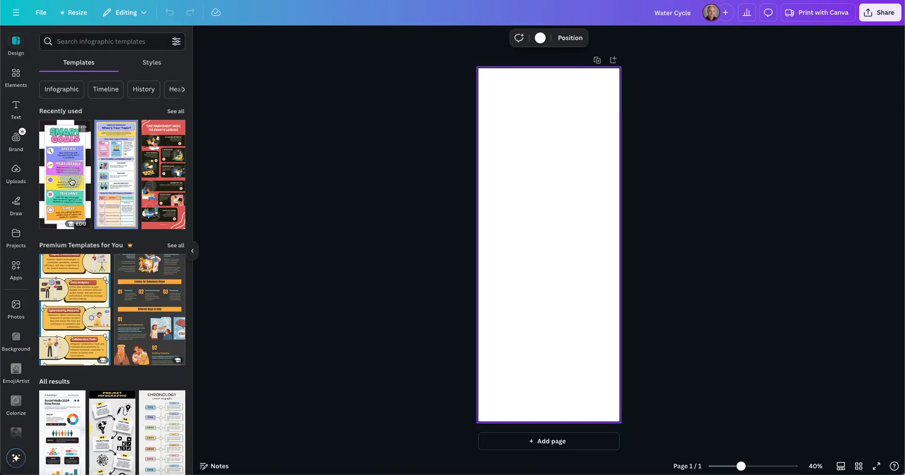
scroll(72, 181, "down", 9)
scroll(71, 182, "down", 10)
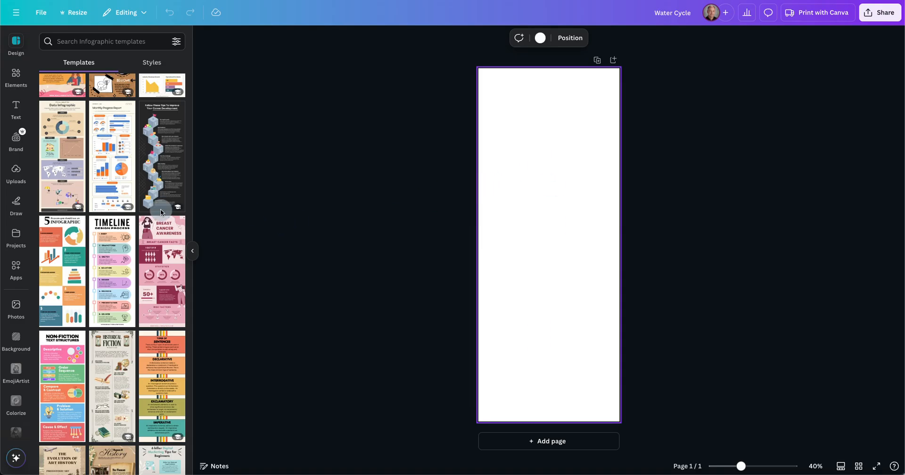
scroll(148, 198, "up", 2)
left_click(147, 229)
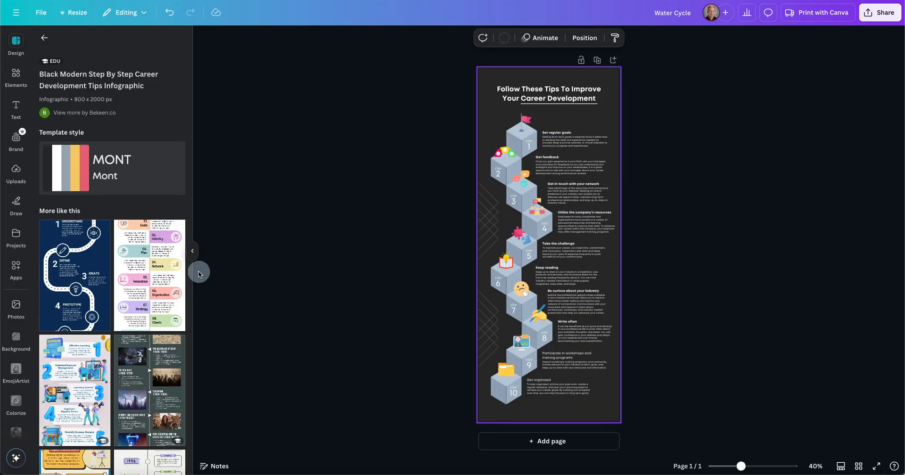
Step: Try the similar 10 Steps to be successful in business, Timeline Design Process and American Revolution Key Events templates on the page in turn
left_click(167, 283)
scroll(167, 286, "down", 1)
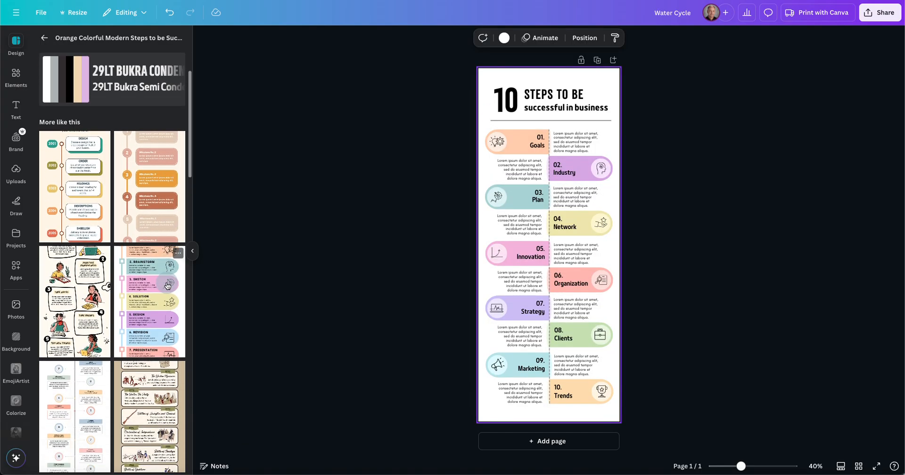
left_click(166, 284)
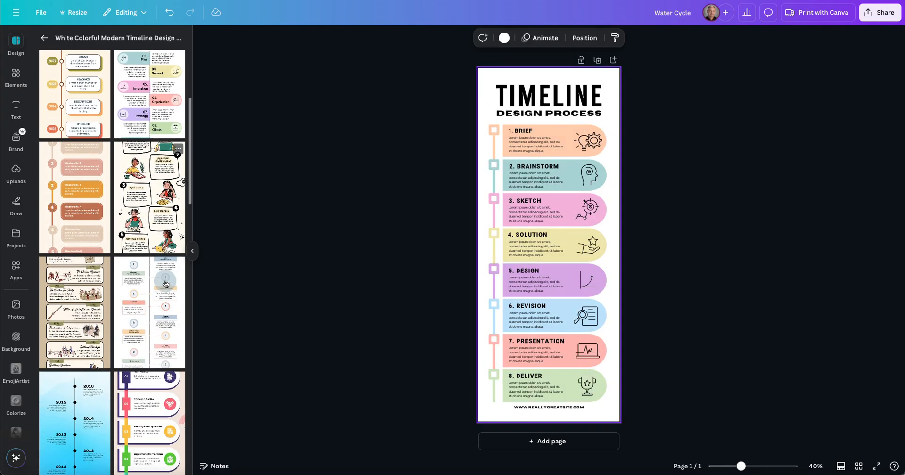
left_click(82, 310)
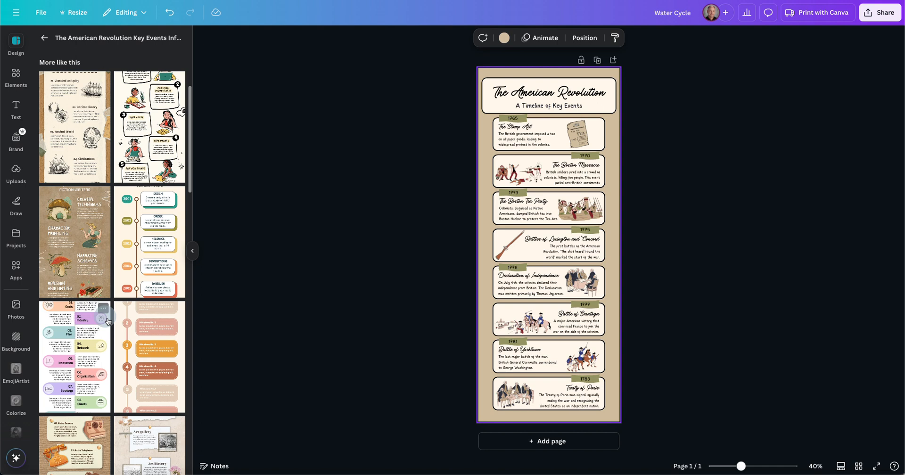
Step: Apply the Brown Cute Abstract Aesthetic Chronology Timeline Infographic template to the page and look through its similar templates
left_click(137, 334)
scroll(142, 336, "down", 5)
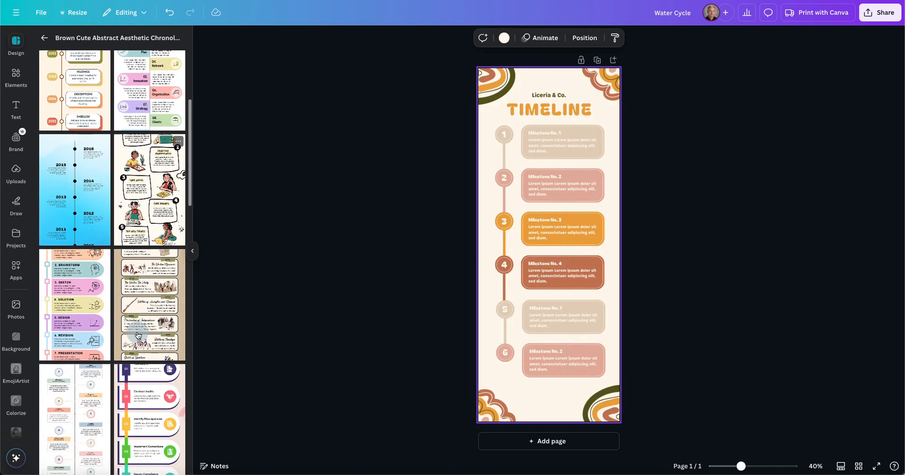
scroll(147, 336, "down", 10)
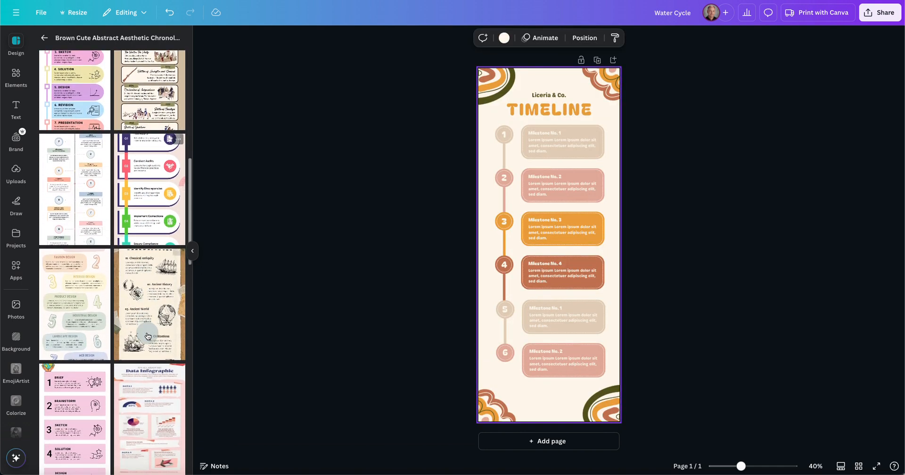
scroll(147, 336, "down", 10)
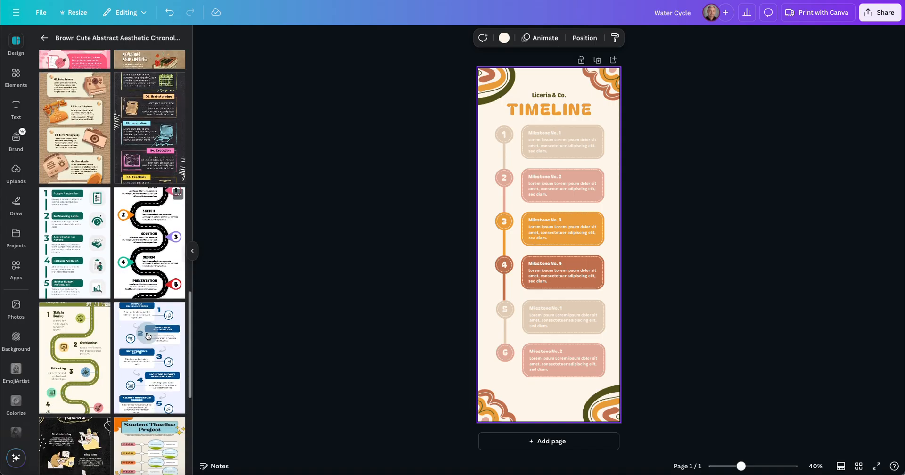
Step: Return to the full template list and search the infographic templates for education
scroll(148, 336, "up", 20)
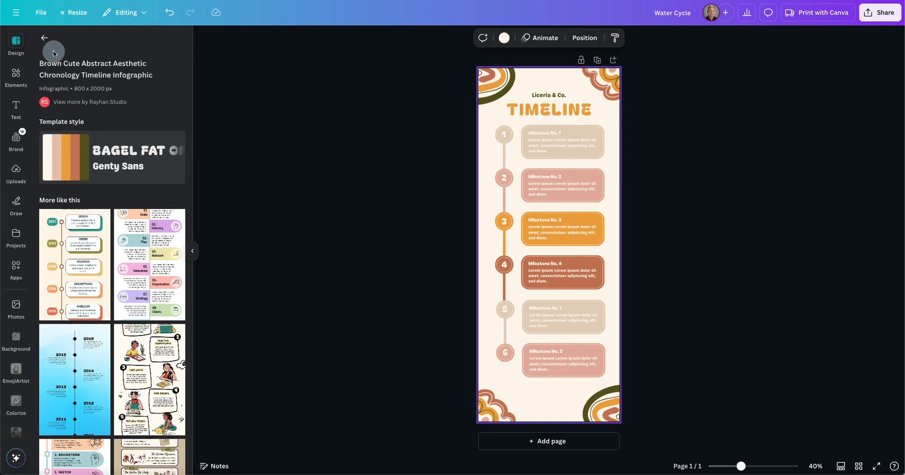
left_click(45, 38)
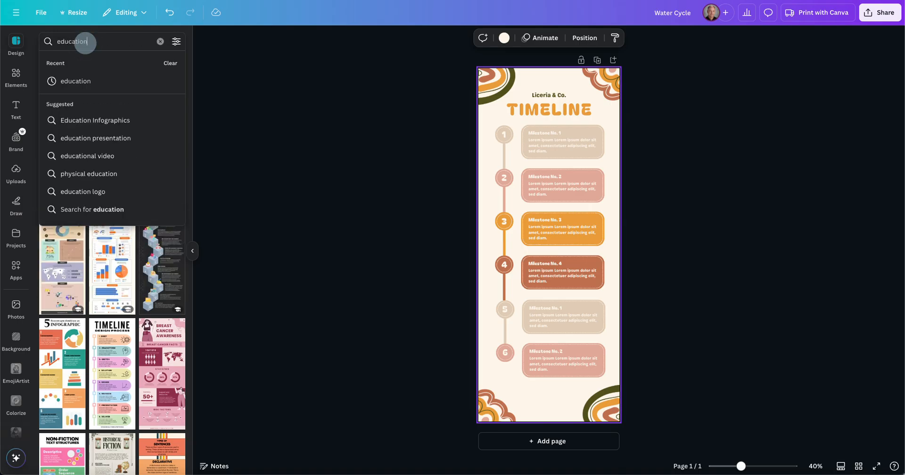
key("Return")
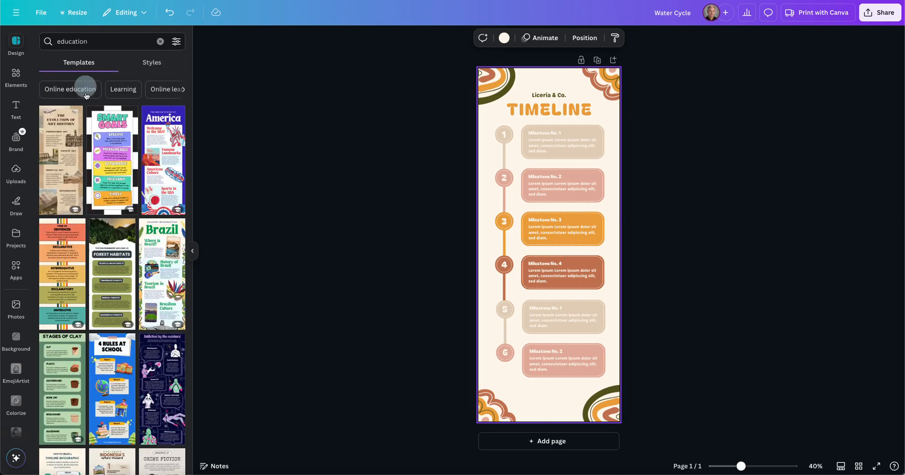